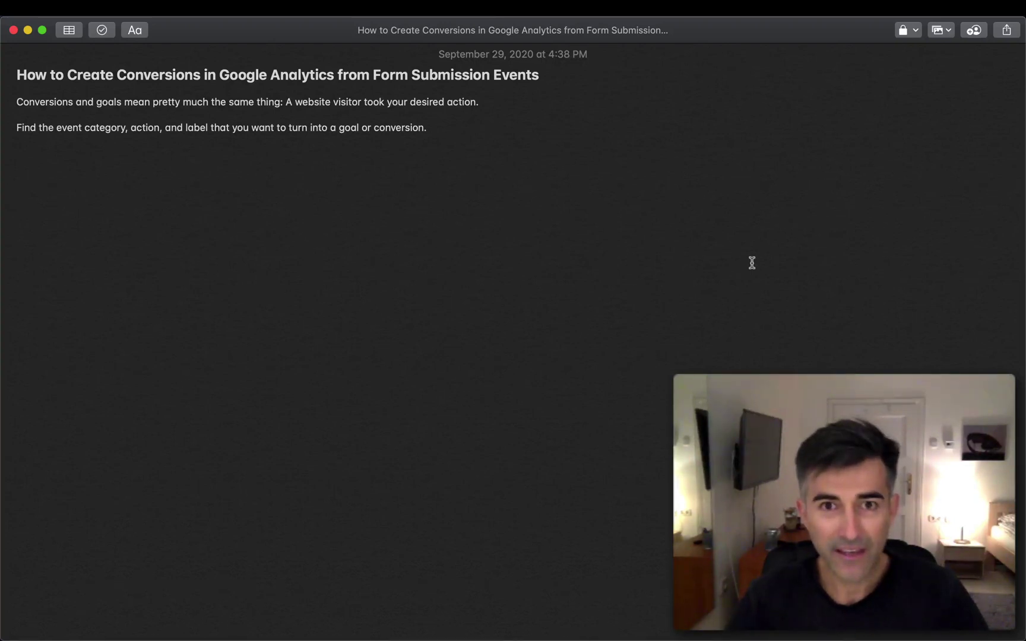
- Switch to Google Analytics in Chrome and examine the Form category's event actions and labels in the Top Events report
{"action": "key", "text": "super+Tab"}
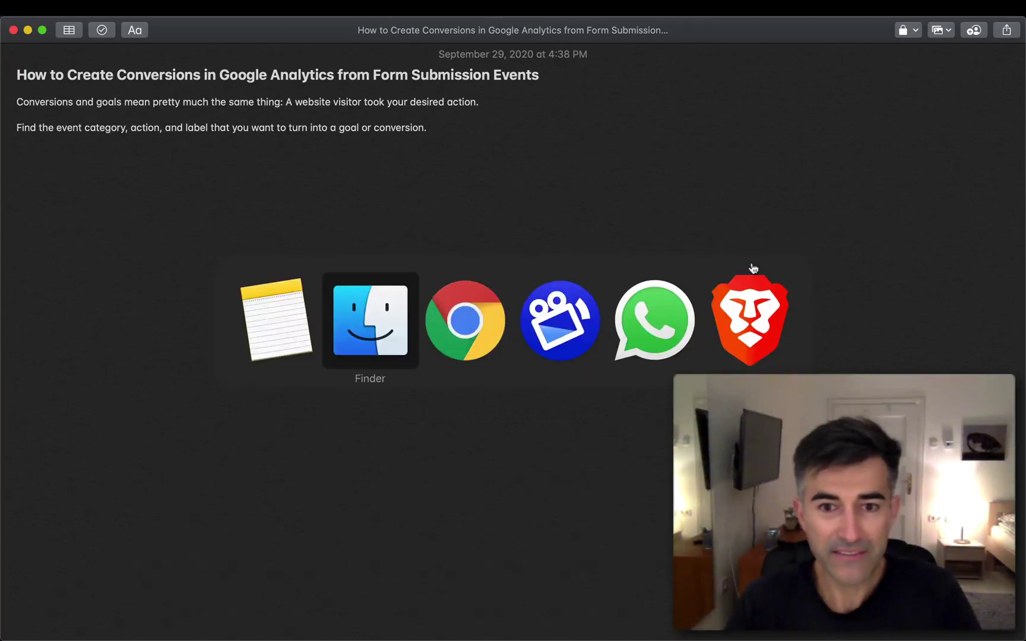
{"action": "left_click", "coordinate": [751, 275]}
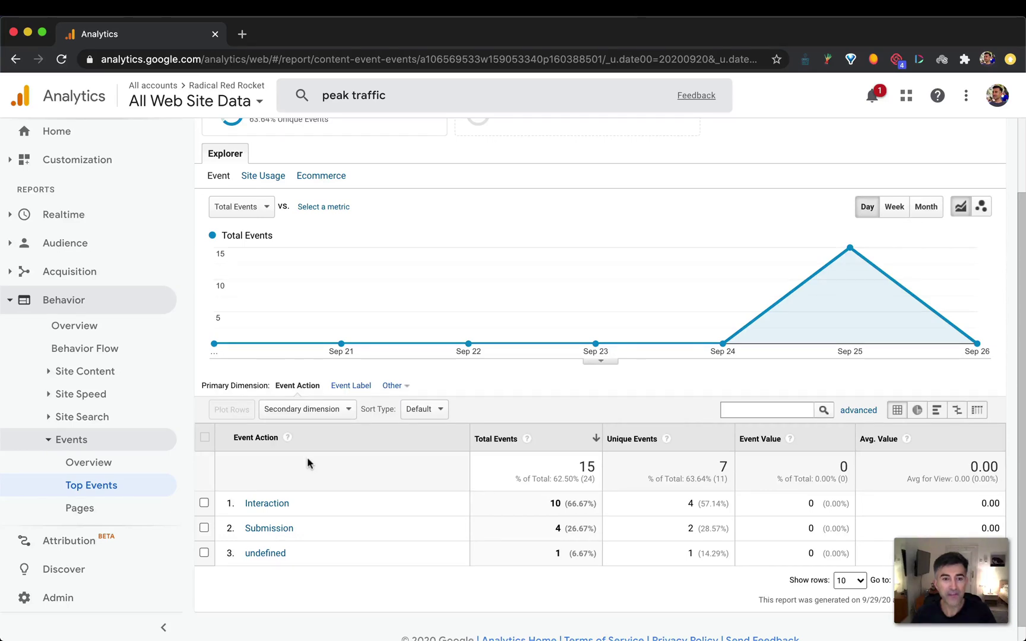
{"action": "scroll", "coordinate": [308, 463], "scroll_direction": "up", "scroll_amount": 3}
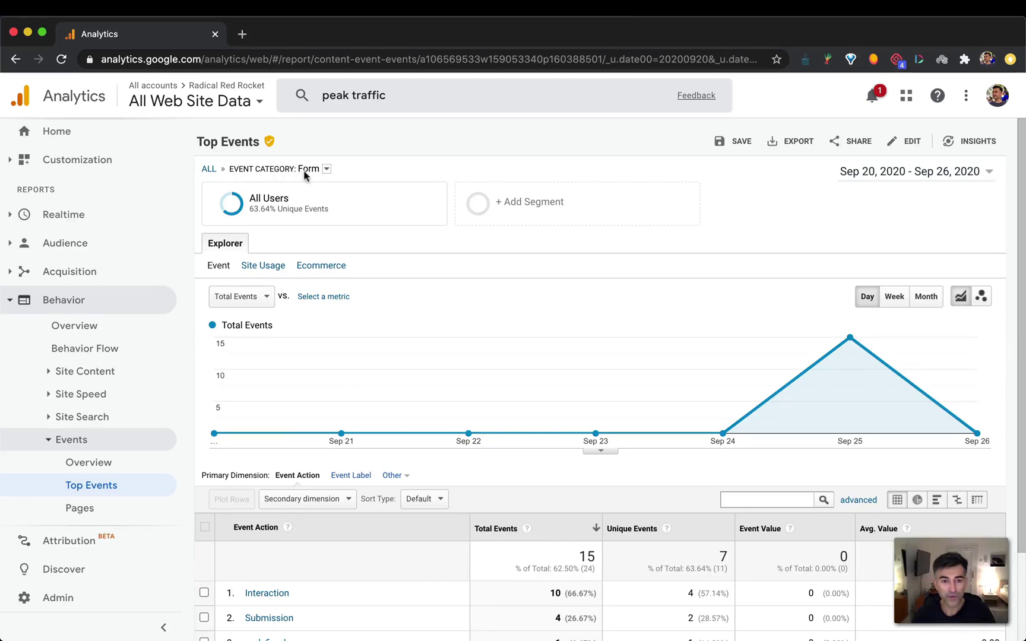
{"action": "scroll", "coordinate": [274, 497], "scroll_direction": "down", "scroll_amount": 3}
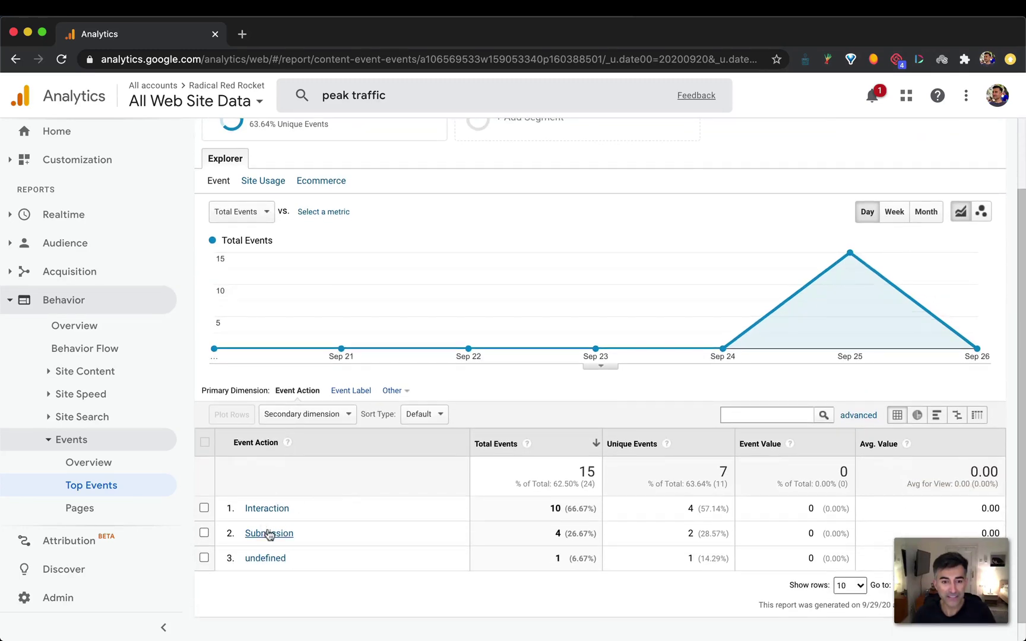
{"action": "left_click", "coordinate": [360, 392]}
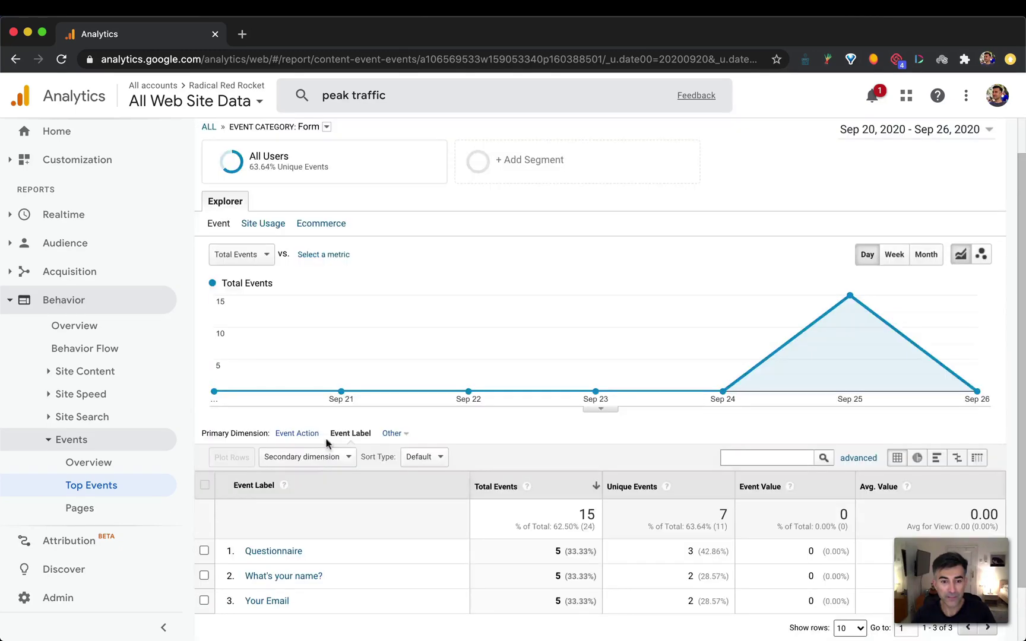
{"action": "left_click", "coordinate": [275, 552]}
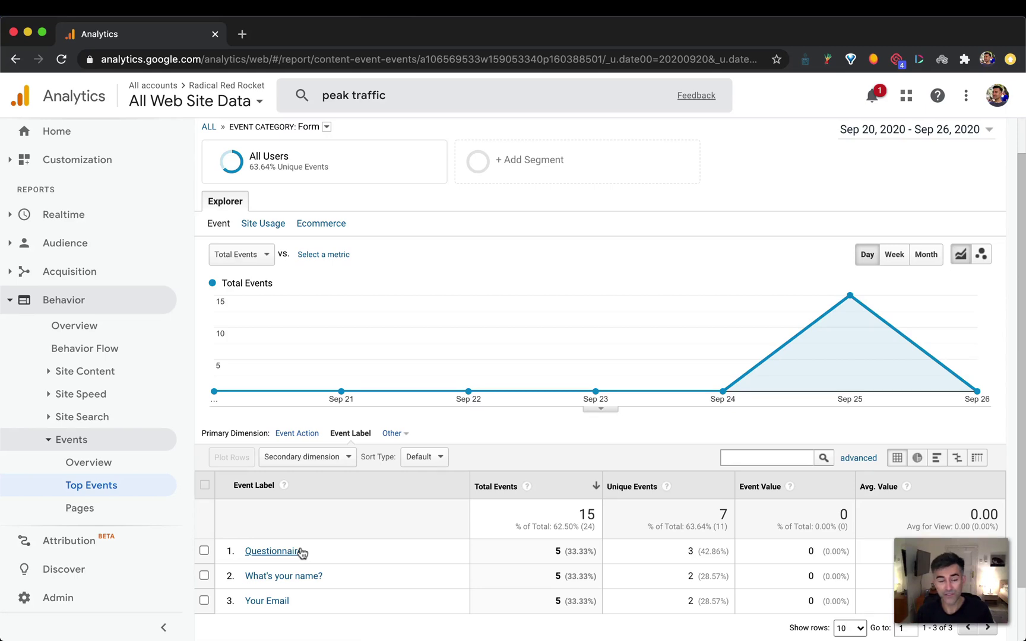
- Start a new goal for the All Web Site Data view using the Custom goal setup
{"action": "left_click", "coordinate": [54, 599]}
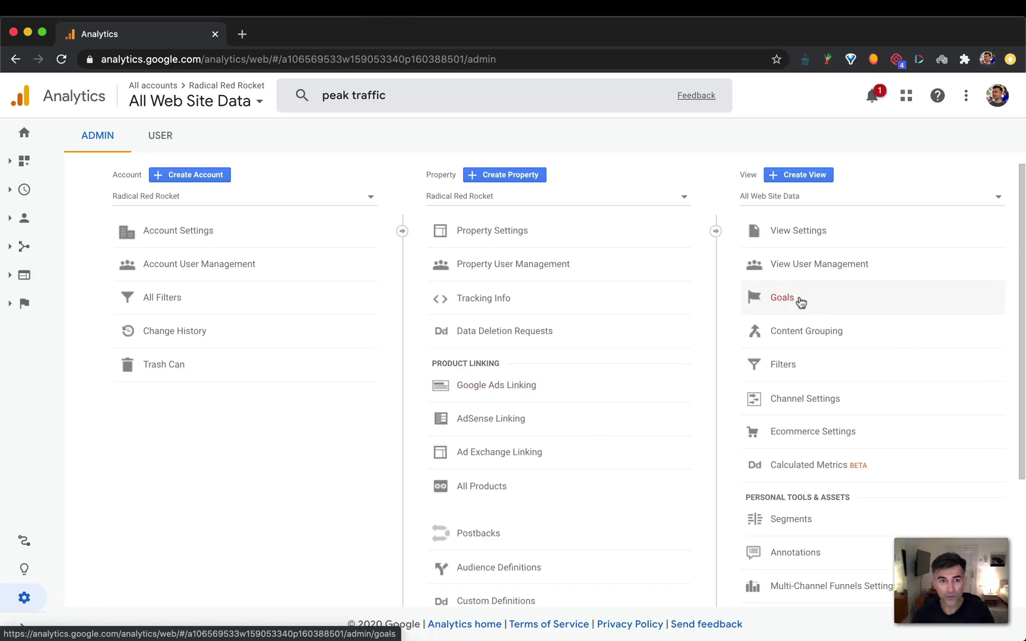
{"action": "left_click", "coordinate": [782, 298]}
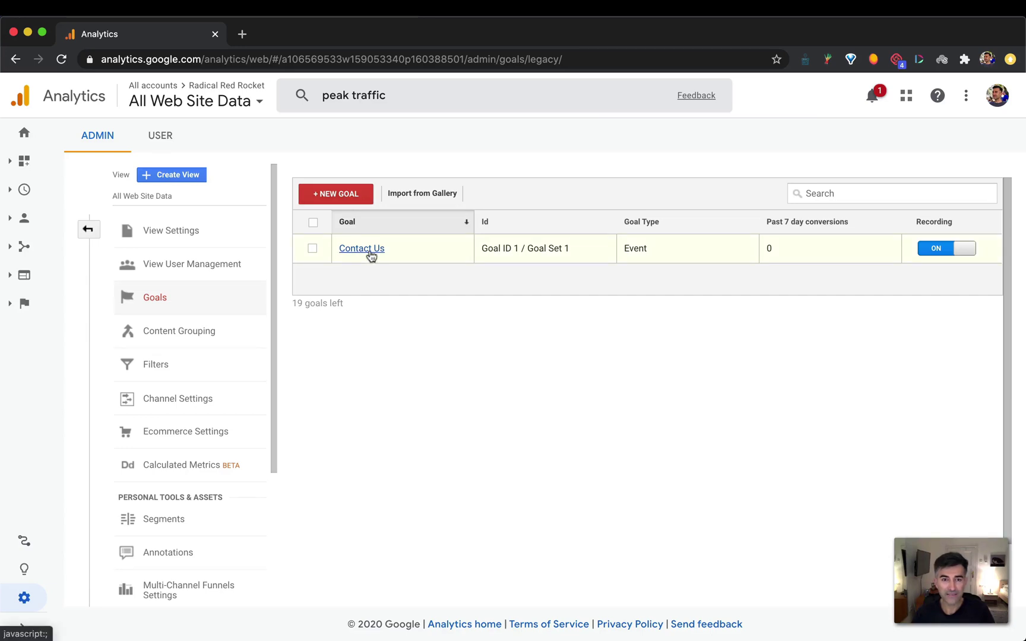
{"action": "left_click", "coordinate": [341, 196]}
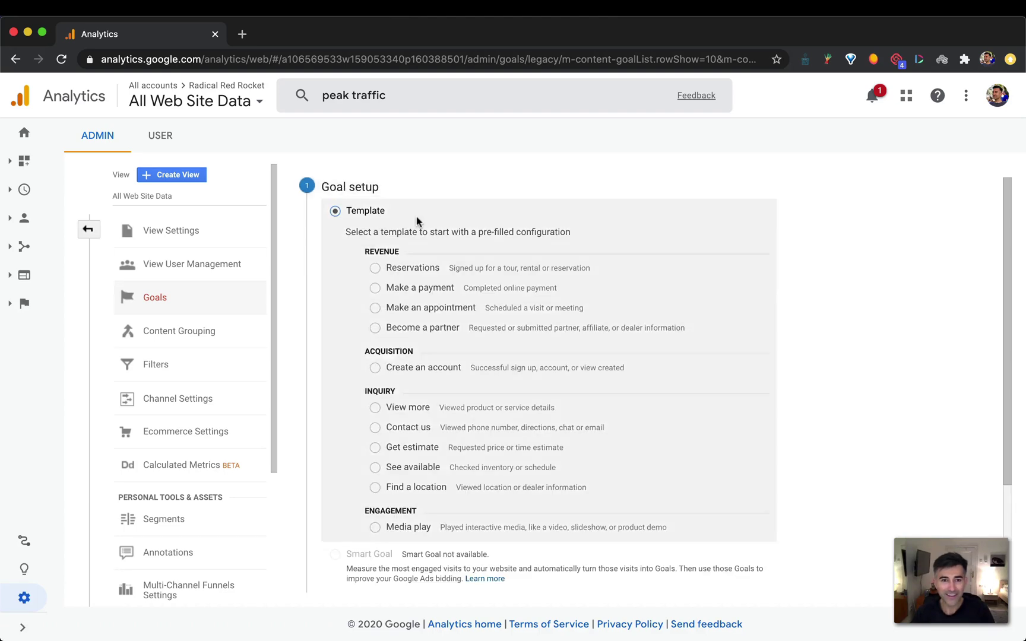
{"action": "scroll", "coordinate": [416, 216], "scroll_direction": "down", "scroll_amount": 3}
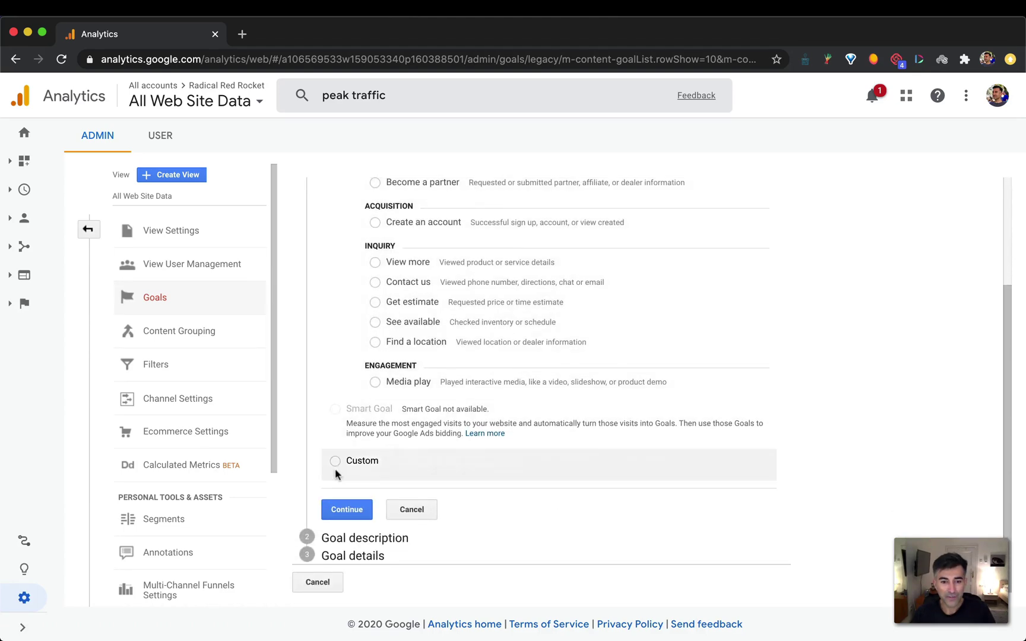
{"action": "left_click", "coordinate": [335, 461]}
{"action": "left_click", "coordinate": [346, 512]}
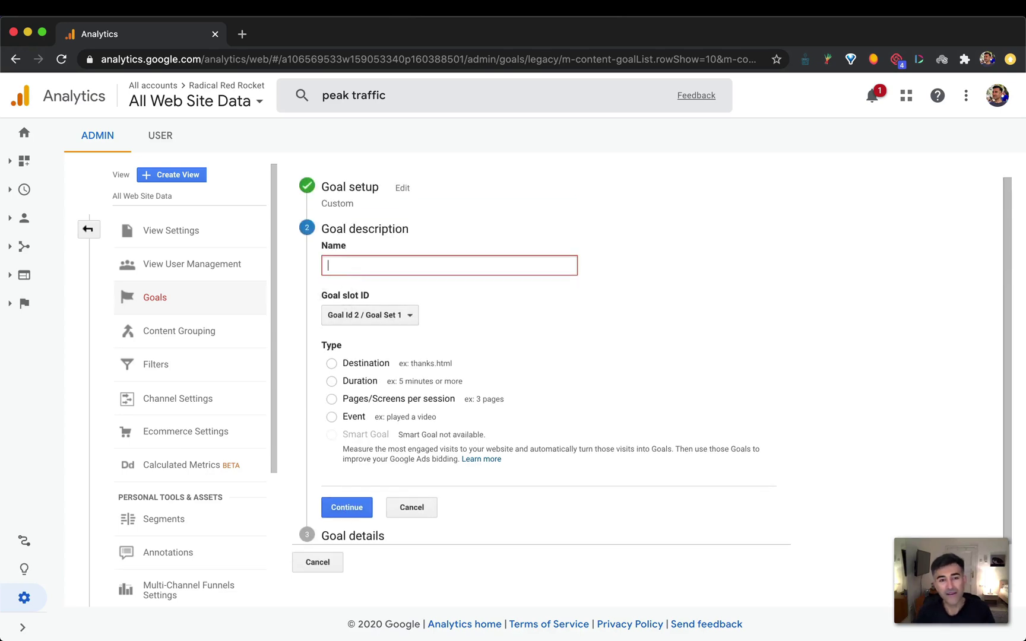
- Name the goal "Questionnaire Submission" and set its type to Event
{"action": "type", "text": "Question"}
{"action": "type", "text": "naire S"}
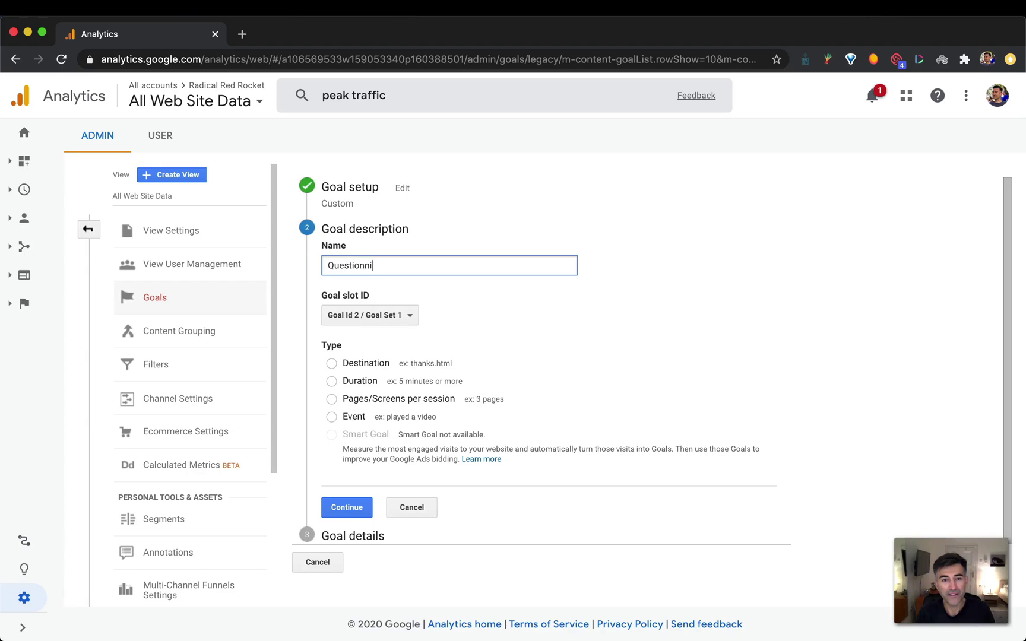
{"action": "type", "text": "ubmission"}
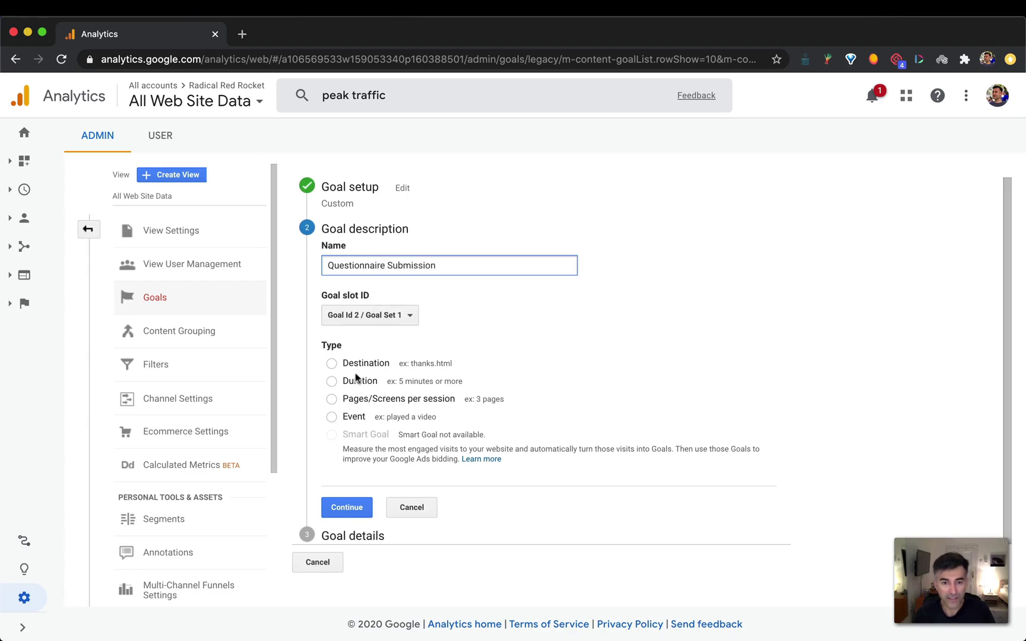
{"action": "left_click", "coordinate": [332, 418]}
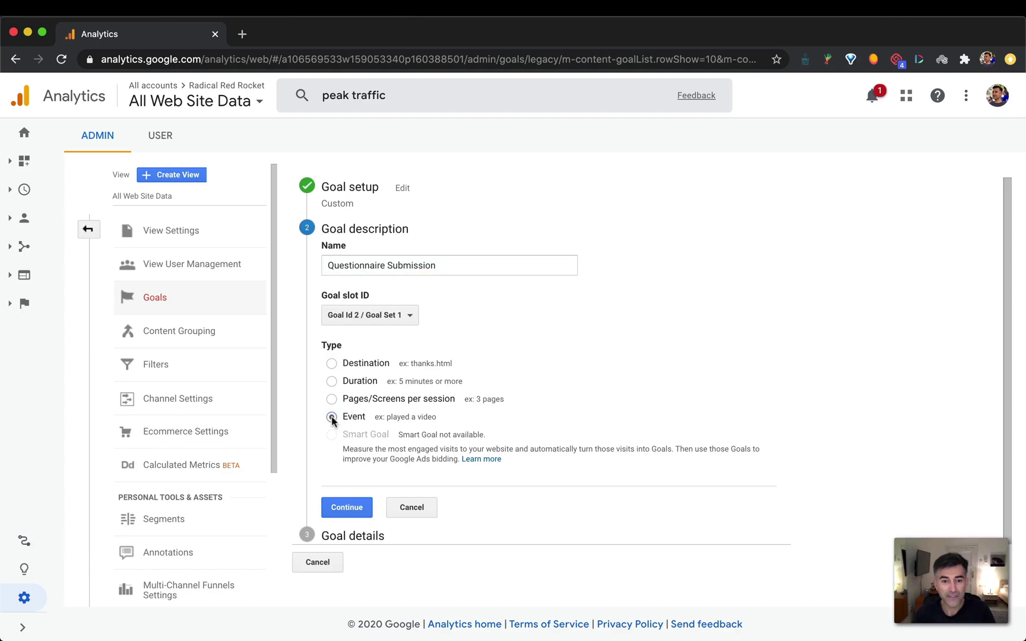
{"action": "left_click", "coordinate": [347, 508]}
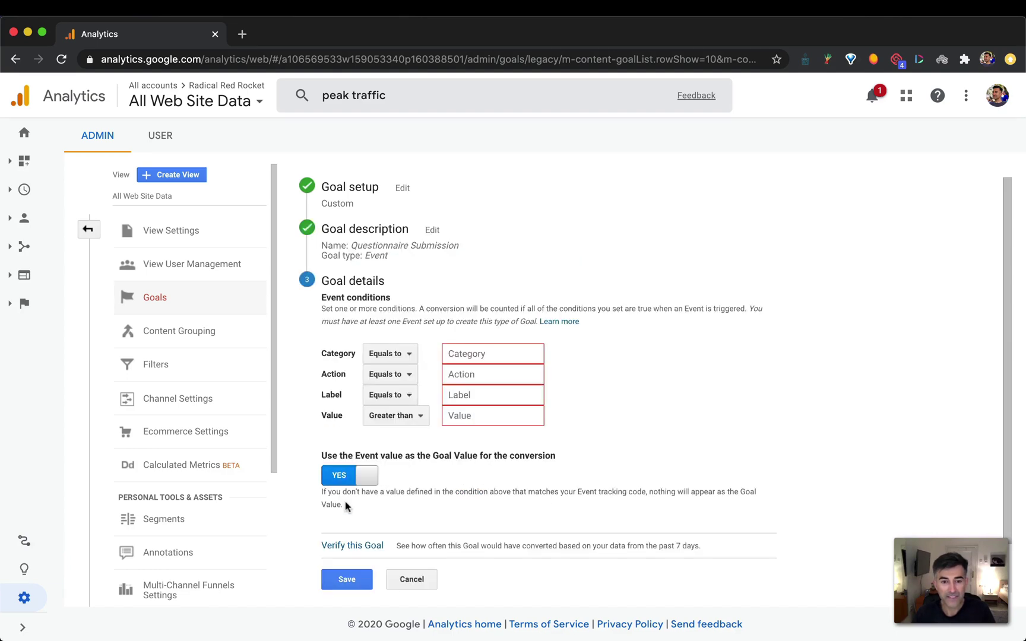
- Set the goal's event conditions to category "Form", action "Submission" and label "Questionnaire"
{"action": "left_click", "coordinate": [482, 353]}
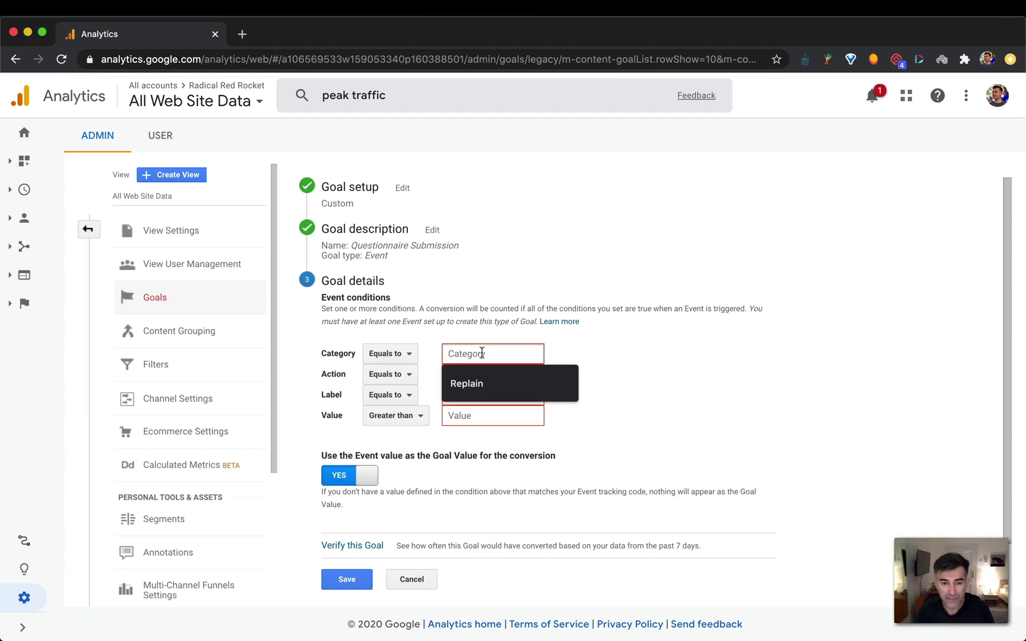
{"action": "type", "text": "Form"}
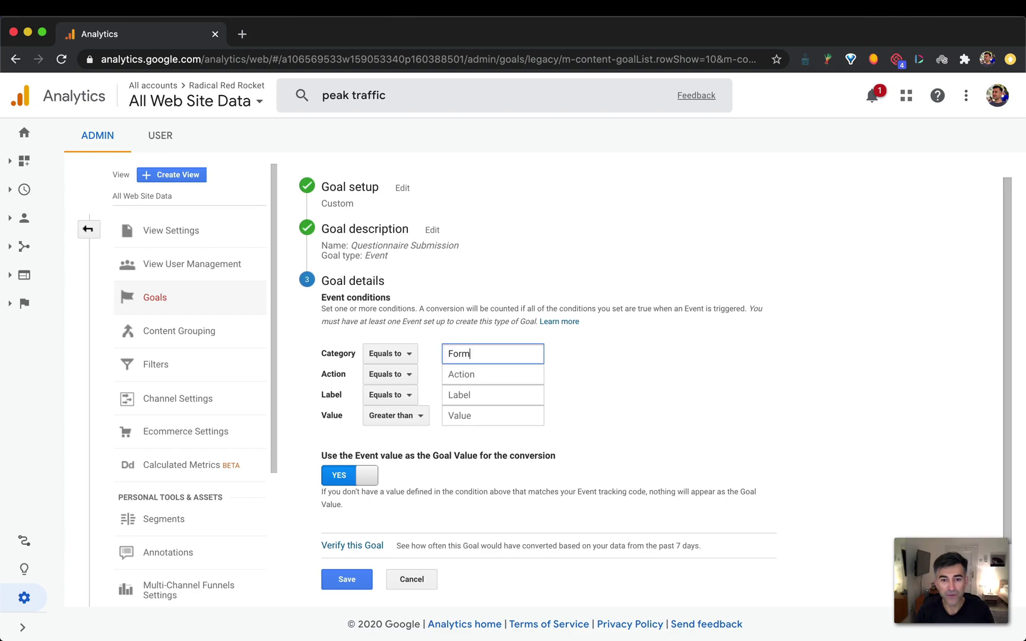
{"action": "key", "text": "Tab"}
{"action": "key", "text": "Tab"}
{"action": "type", "text": "Submission"}
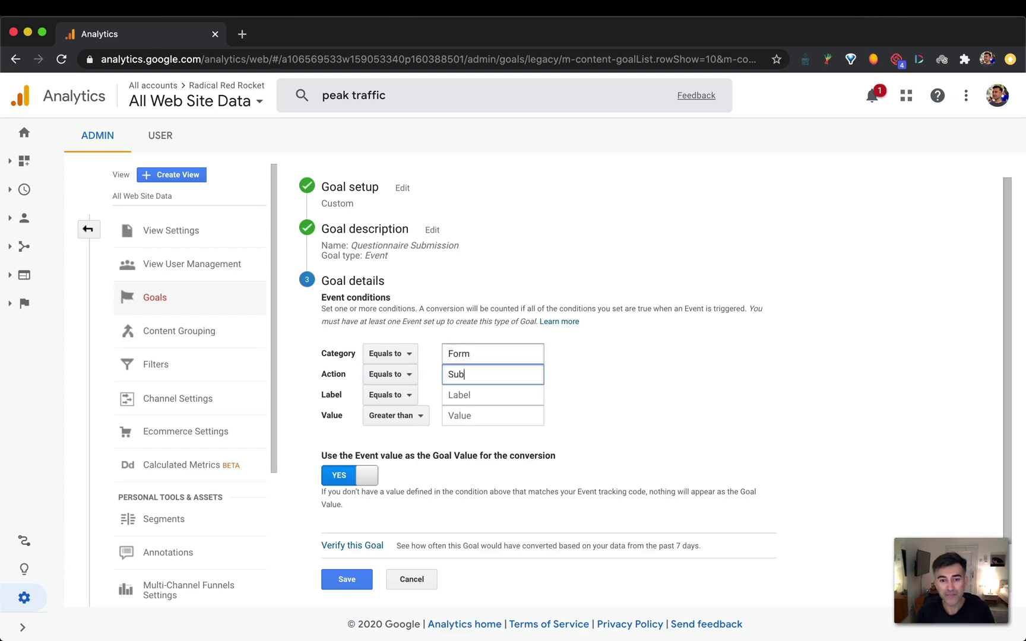
{"action": "key", "text": "Tab"}
{"action": "key", "text": "Tab"}
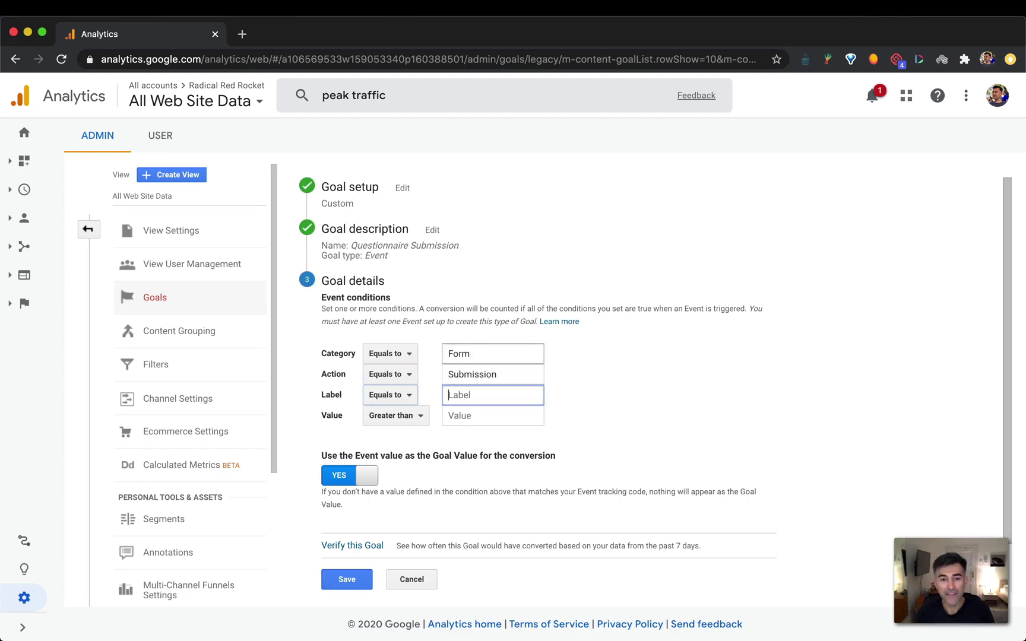
{"action": "type", "text": "Qu"}
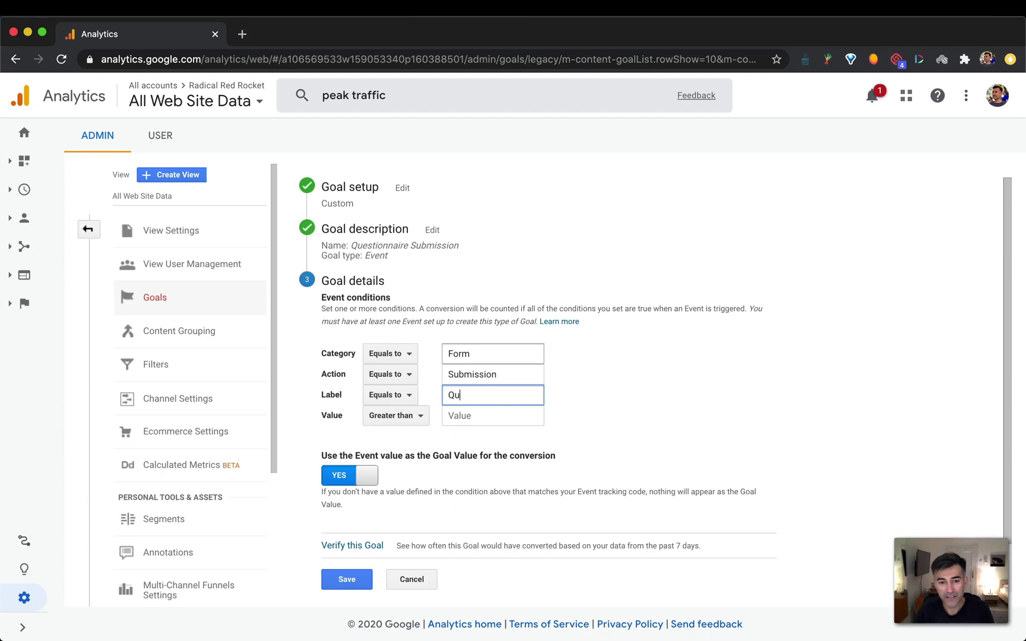
{"action": "type", "text": "estionnaire"}
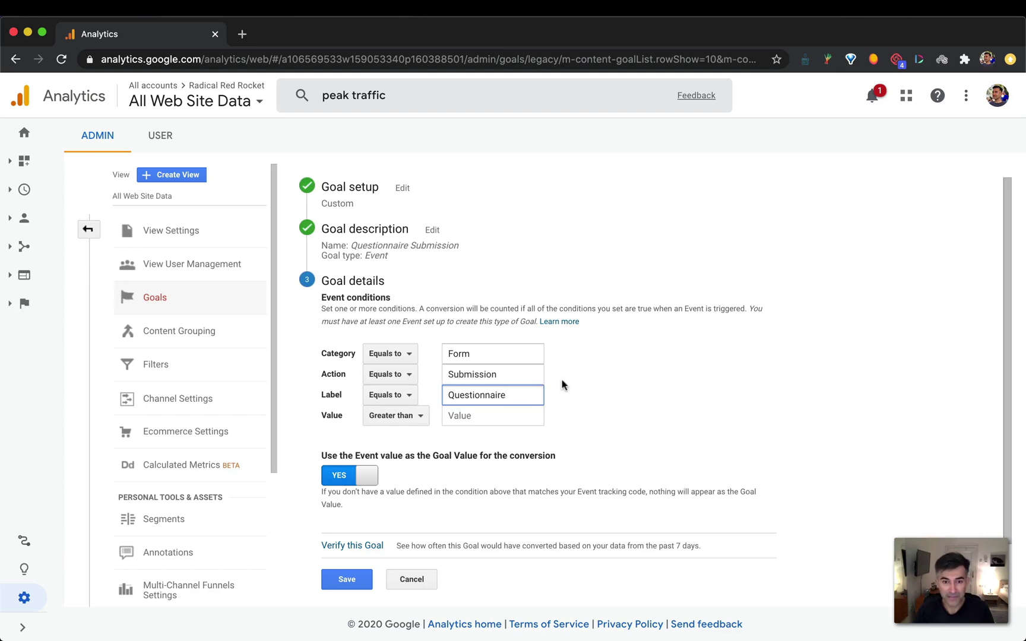
- Verify the goal against the past 7 days of data and examine the resulting conversion rate
{"action": "scroll", "coordinate": [563, 385], "scroll_direction": "down", "scroll_amount": 2}
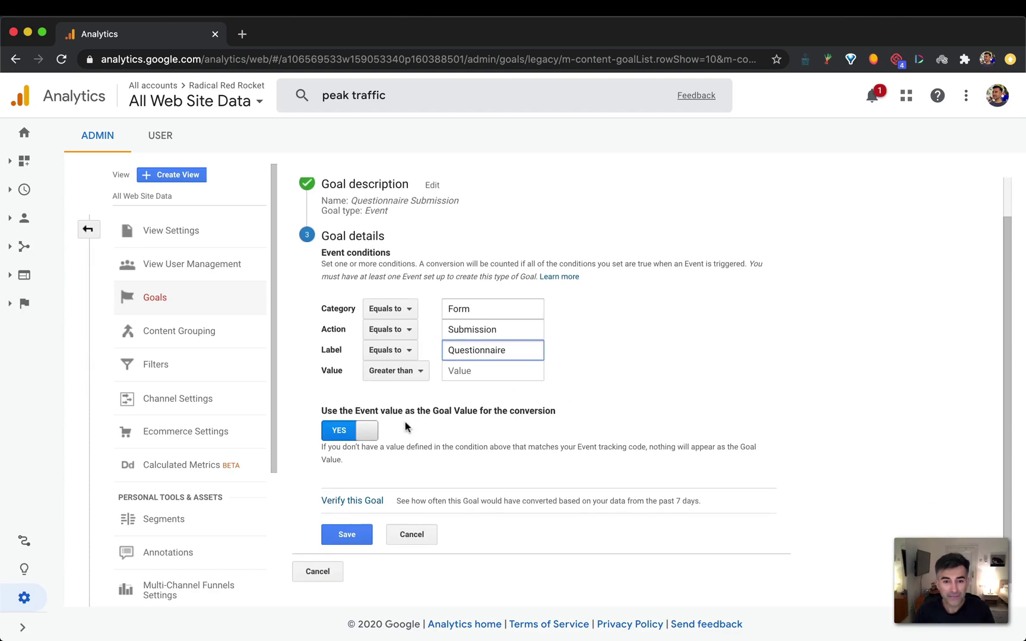
{"action": "scroll", "coordinate": [330, 397], "scroll_direction": "down", "scroll_amount": 1}
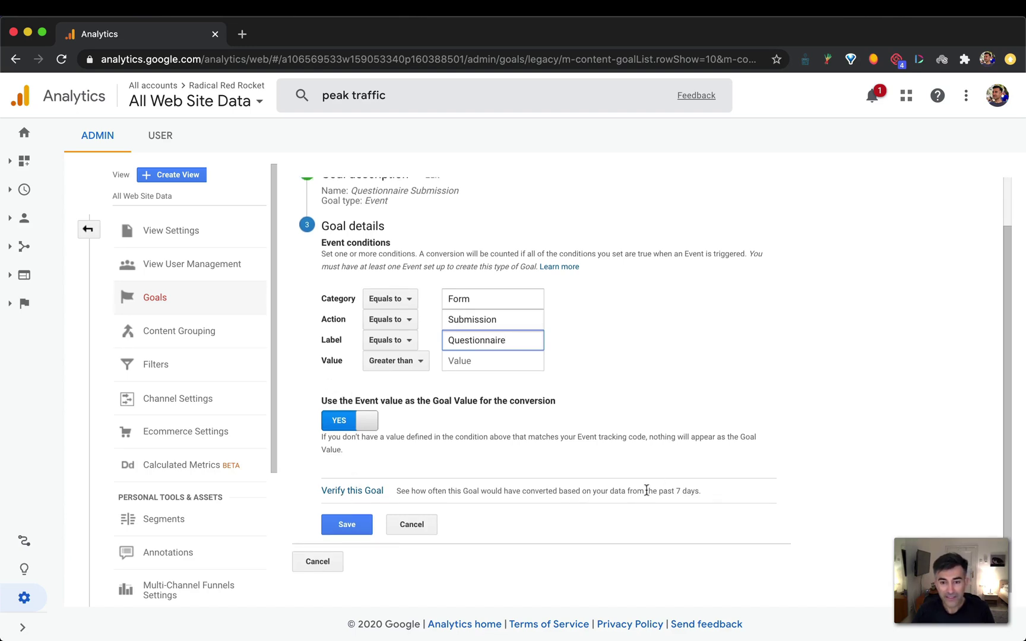
{"action": "left_click", "coordinate": [354, 490]}
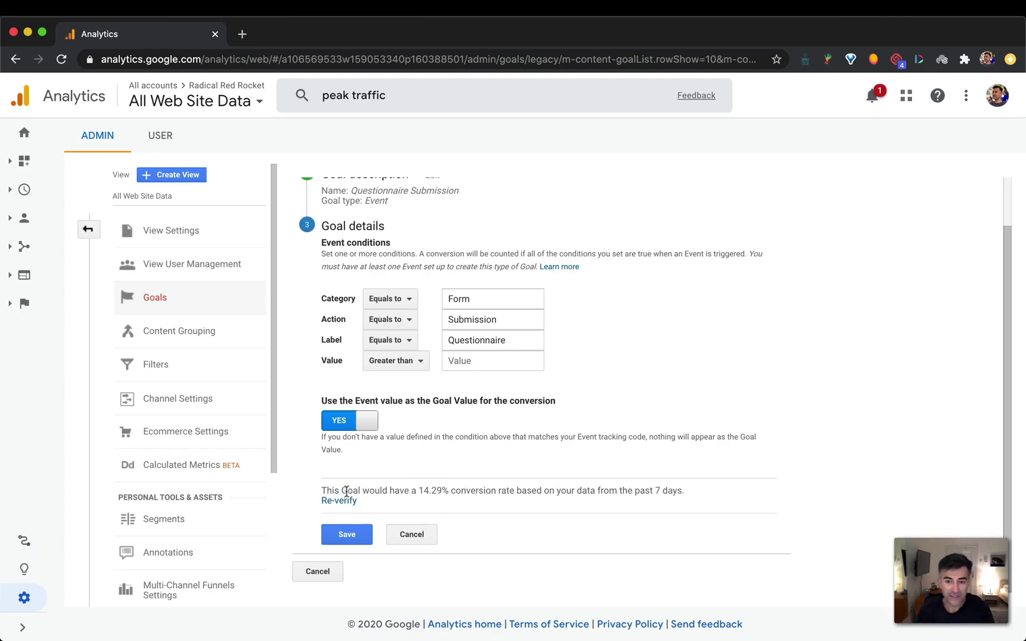
{"action": "left_click_drag", "start_coordinate": [418, 491], "coordinate": [514, 491]}
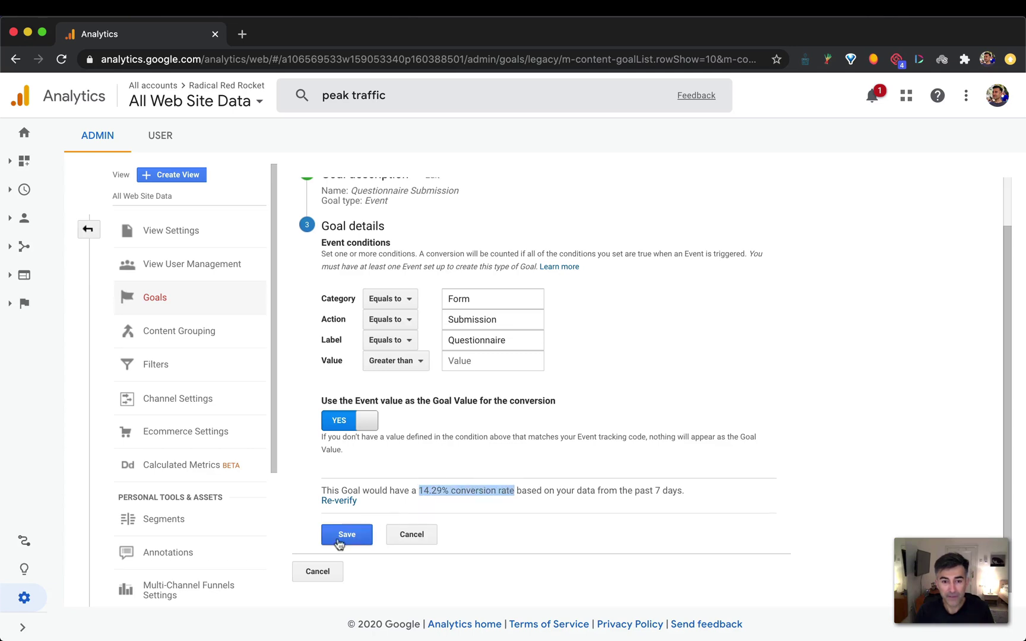